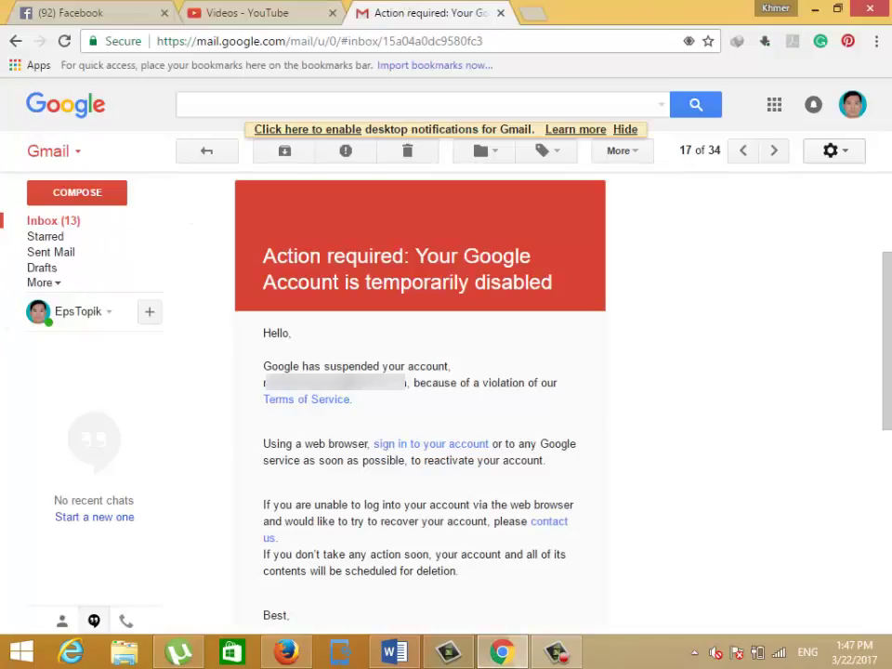
- From the 'Account temporarily disabled' email, open the contact form for the disabled account
{"action": "scroll", "coordinate": [418, 390], "scroll_direction": "up", "scroll_amount": 3}
{"action": "scroll", "coordinate": [418, 390], "scroll_direction": "down", "scroll_amount": 3}
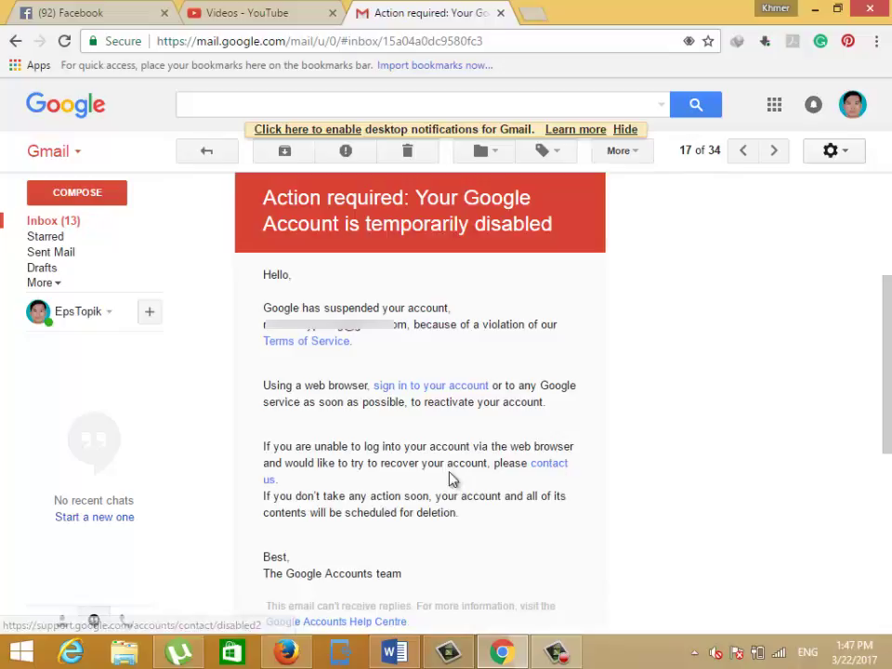
{"action": "left_click", "coordinate": [561, 471]}
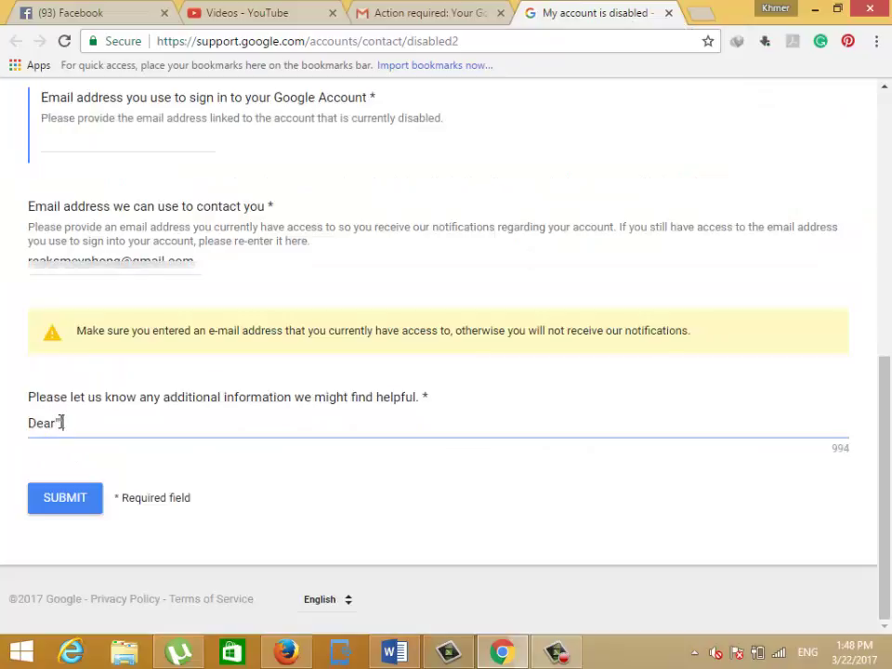
- Type 'YouTube Could you please check my youtube channel back' into the appeal's additional-information field
{"action": "type", "text": "out"}
{"action": "type", "text": "Tube"}
{"action": "type", "text": " Could"}
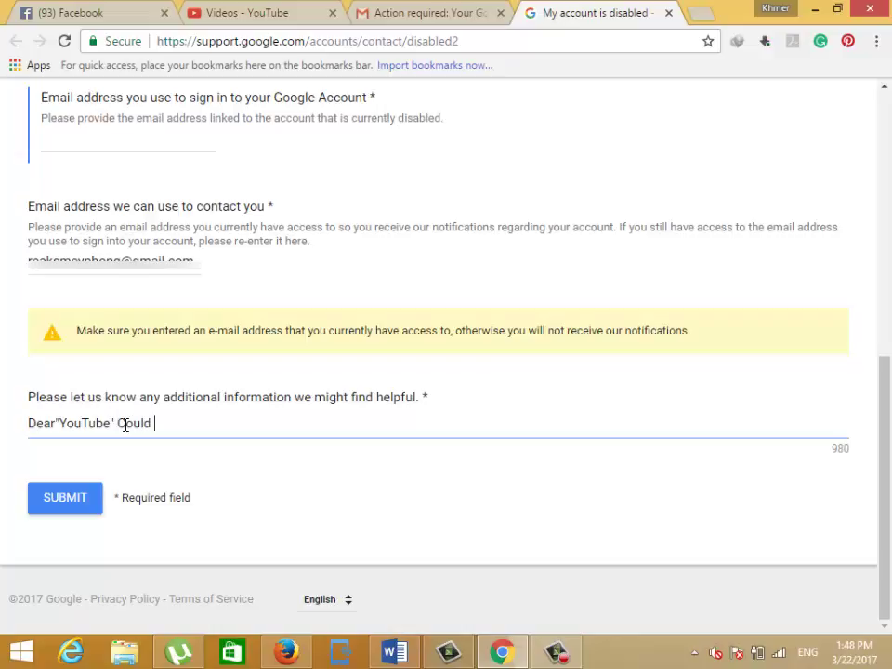
{"action": "type", "text": " you please check my "}
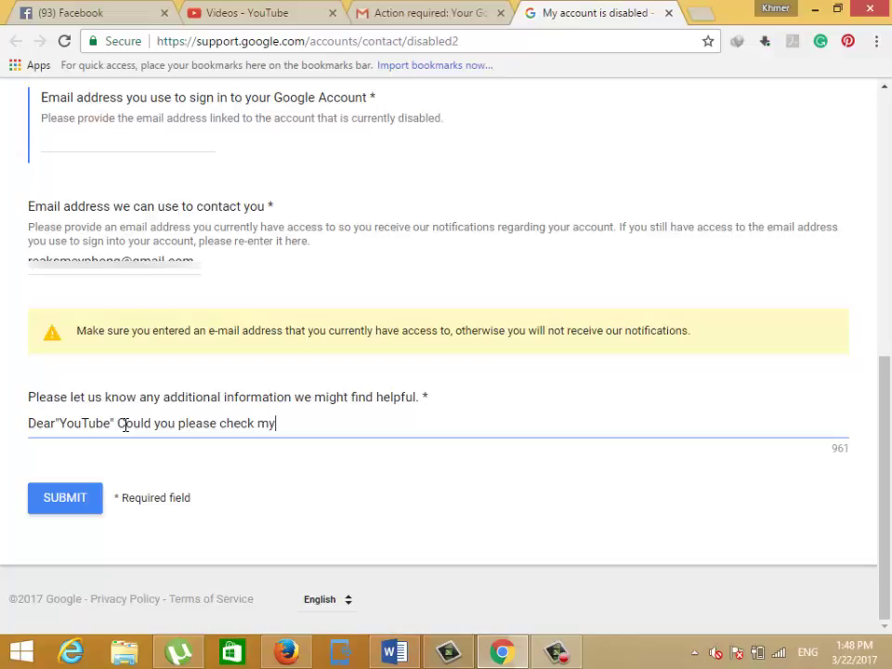
{"action": "type", "text": "youtube "}
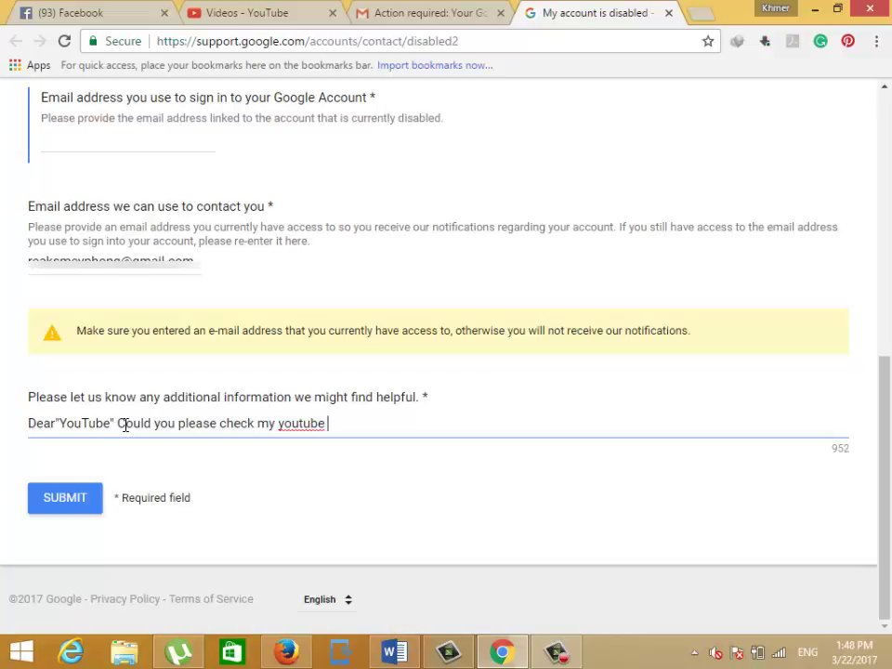
{"action": "type", "text": "channel bac"}
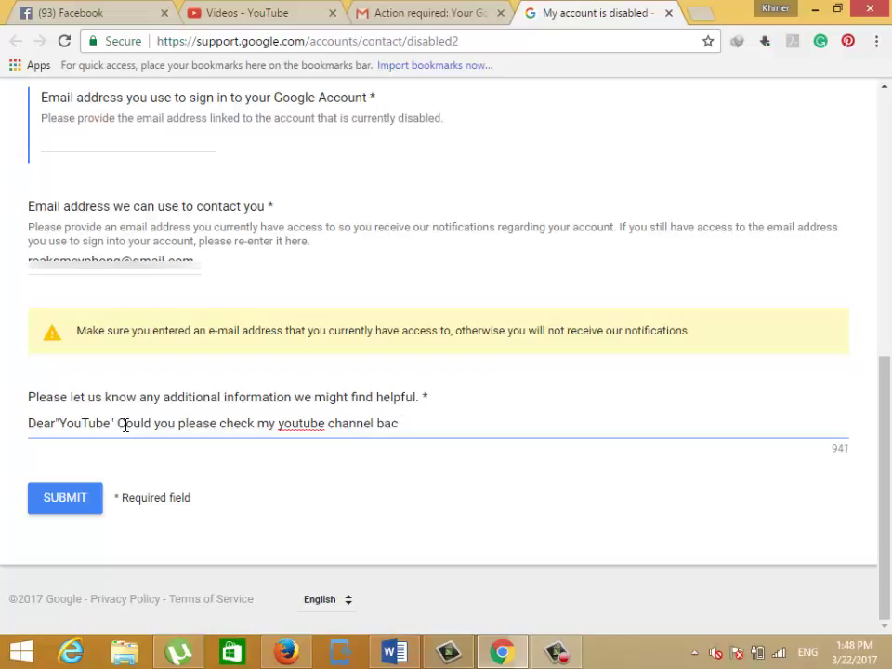
{"action": "type", "text": "k.I"}
- Add that all YouTube guidelines were followed, correcting typos along the way
{"action": "type", "text": "have ff"}
{"action": "key", "text": "BackSpace"}
{"action": "type", "text": "ollo"}
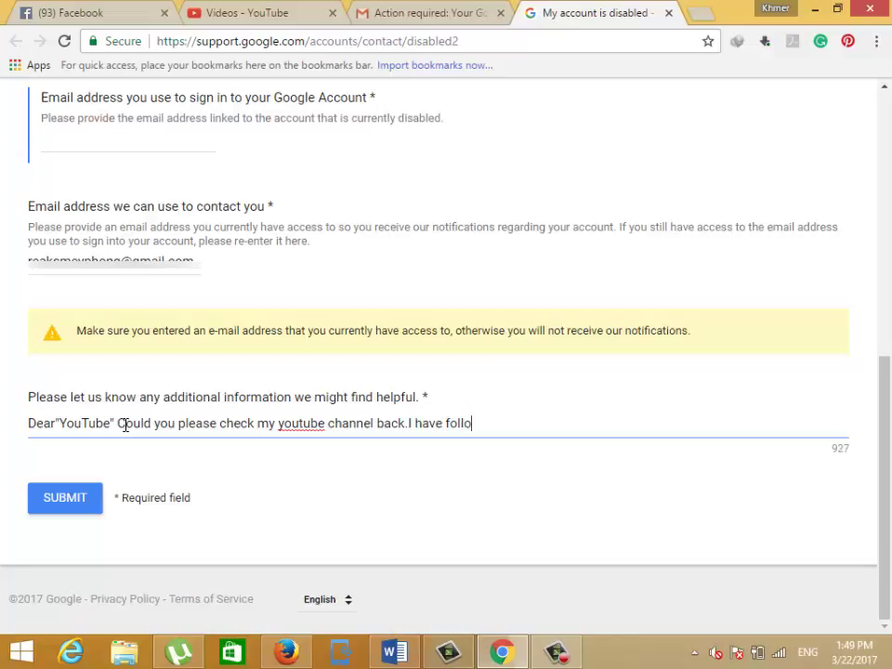
{"action": "type", "text": "w all youtube"}
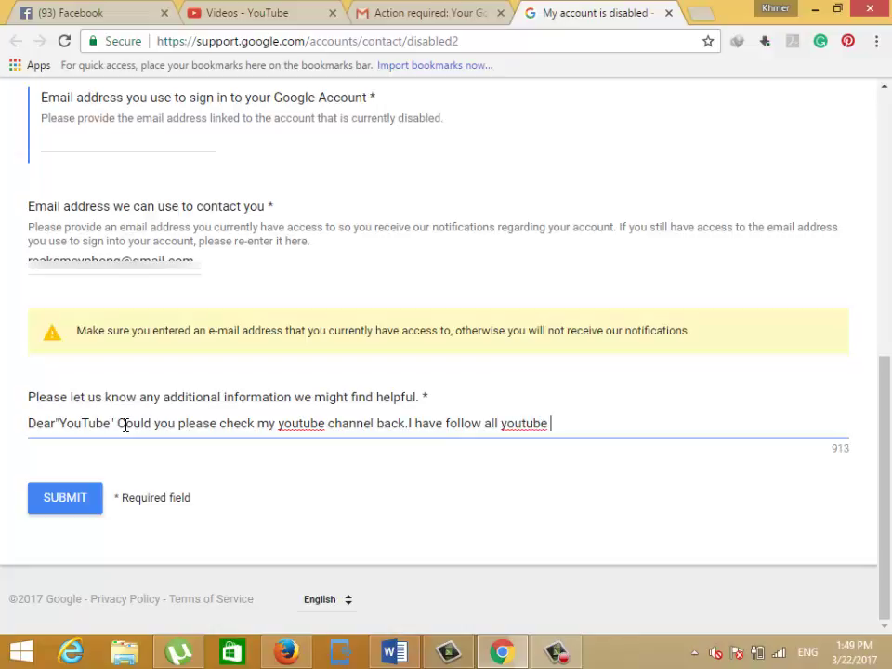
{"action": "key", "text": "BackSpace"}
{"action": "key", "text": "BackSpace"}
{"action": "key", "text": "BackSpace"}
{"action": "key", "text": "BackSpace"}
{"action": "key", "text": "BackSpace"}
{"action": "key", "text": "BackSpace"}
{"action": "key", "text": "BackSpace"}
{"action": "type", "text": "YouTube"}
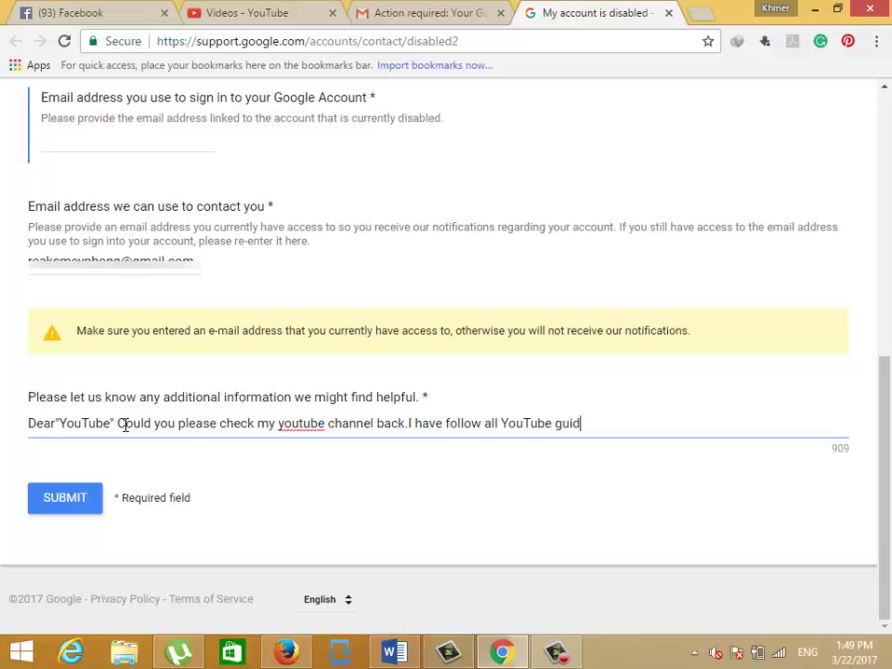
{"action": "type", "text": "guideline and com"}
{"action": "key", "text": "BackSpace"}
{"action": "key", "text": "BackSpace"}
{"action": "key", "text": "BackSpace"}
- Add 'Community. Therefore, could you let my youtube channel back', noting someone flagged my videos
{"action": "type", "text": "Com"}
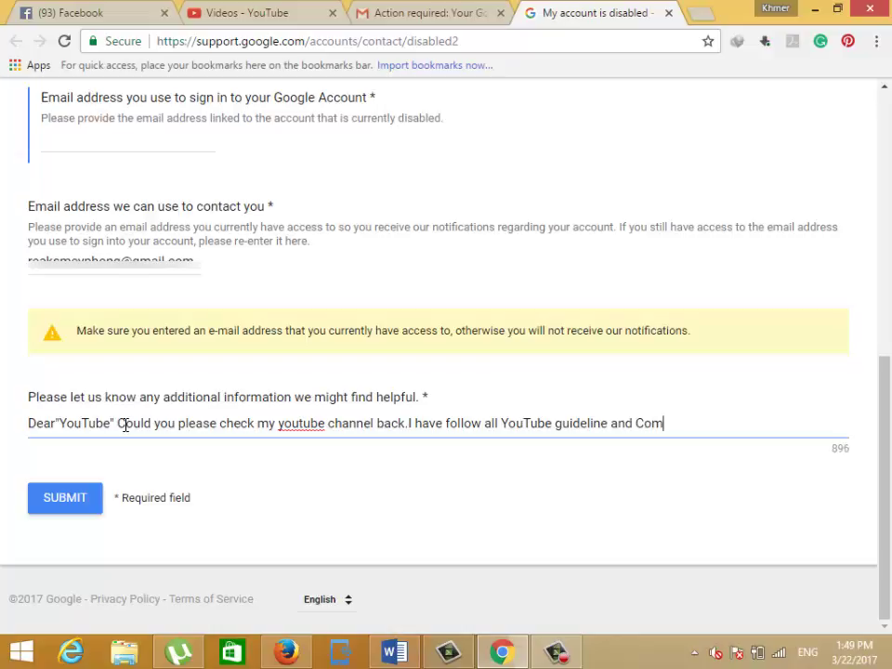
{"action": "type", "text": "munity.Therefor"}
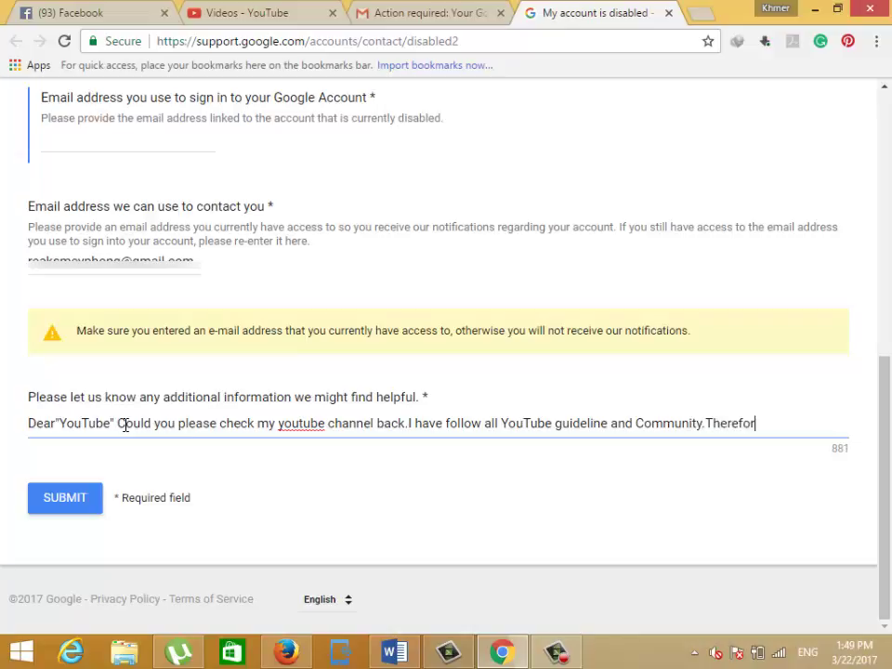
{"action": "type", "text": "e,could you "}
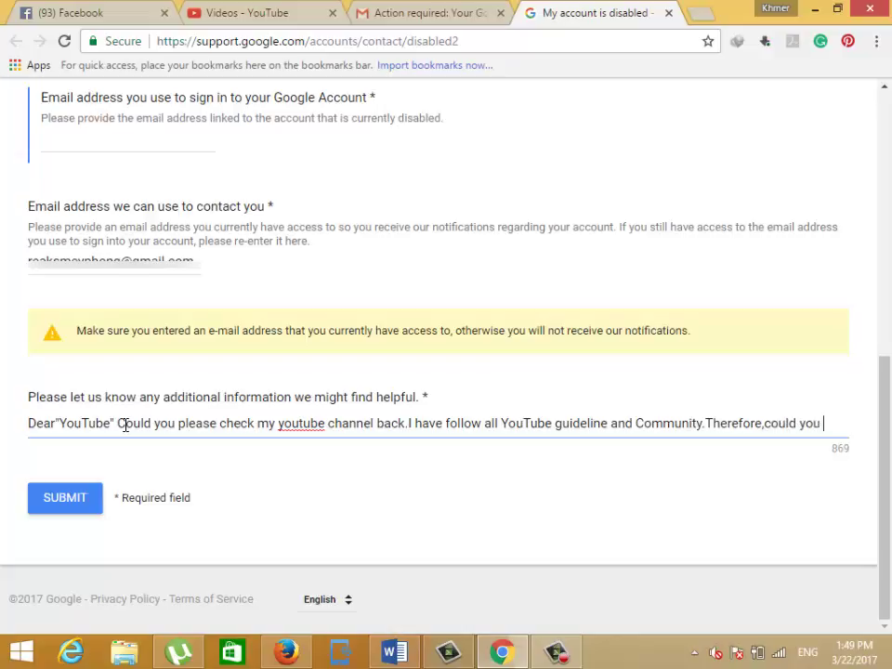
{"action": "type", "text": "let my "}
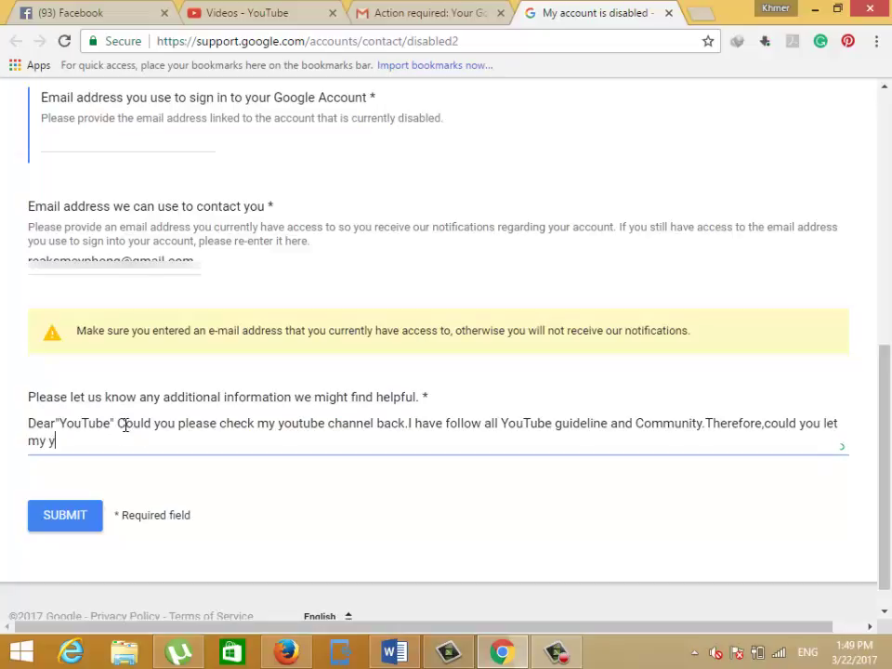
{"action": "type", "text": "youtube channle back"}
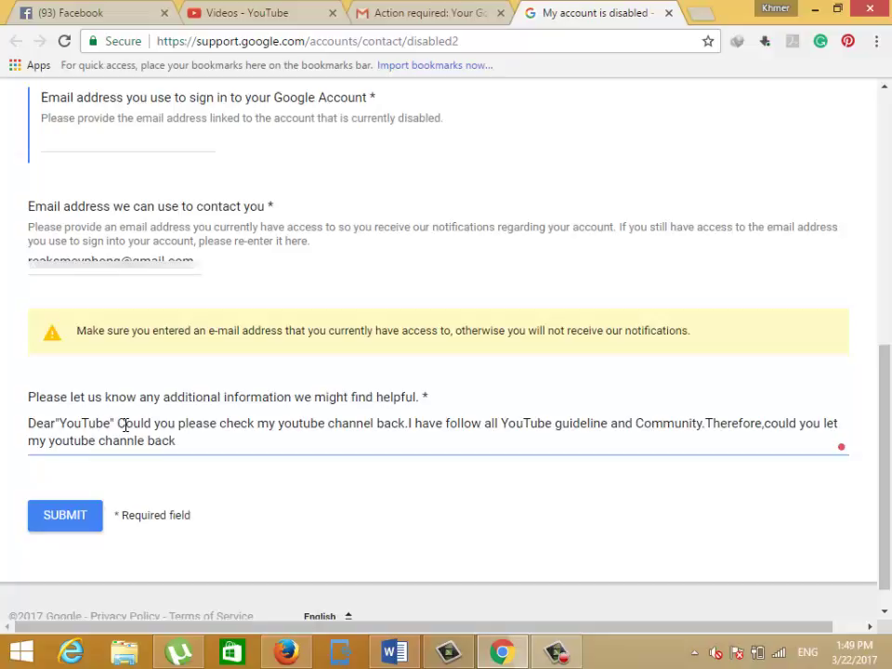
{"action": "type", "text": " to see someone fal"}
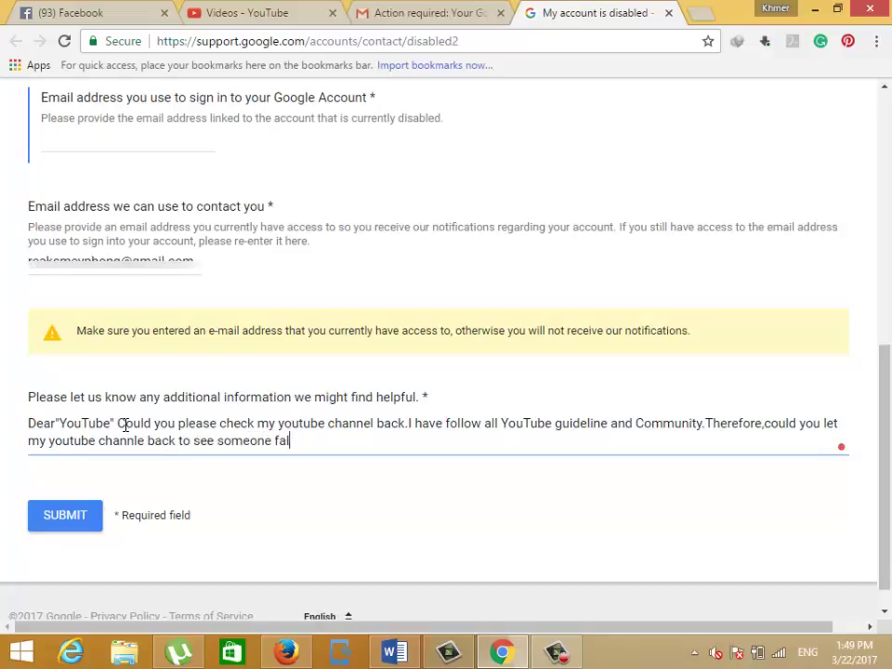
{"action": "key", "text": "BackSpace"}
{"action": "type", "text": "lageed my videos"}
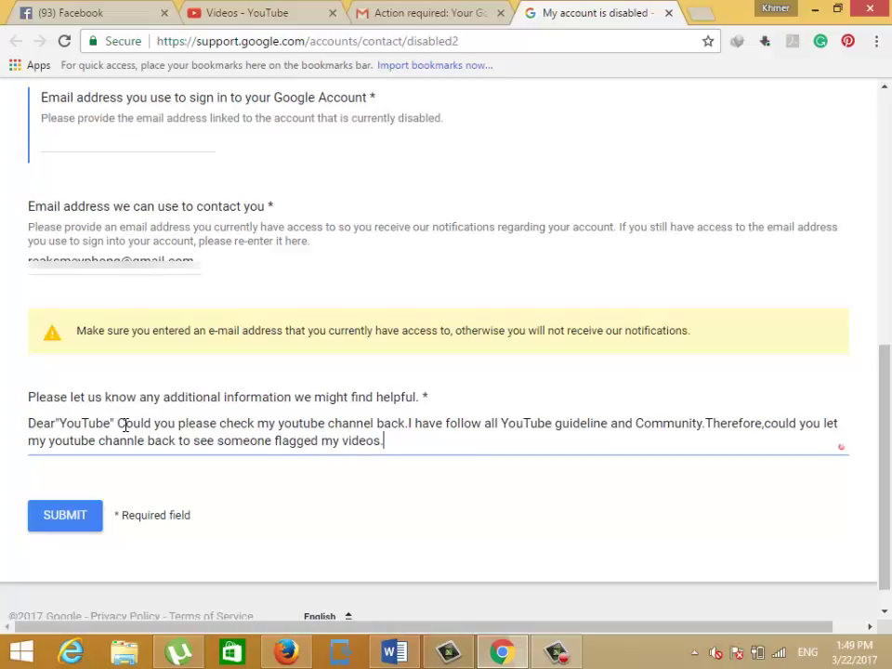
{"action": "type", "text": "."}
{"action": "key", "text": "Return"}
- Sign the appeal 'Sincerely yours,' followed by the channel name on a new line, fixing its spelling
{"action": "type", "text": "Sin"}
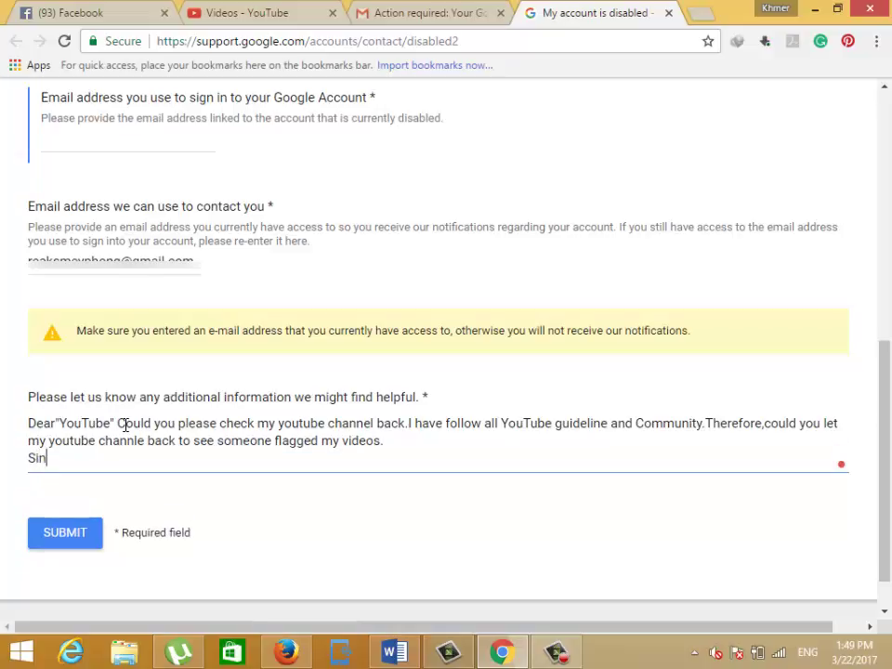
{"action": "type", "text": "cerely yours,"}
{"action": "key", "text": "Return"}
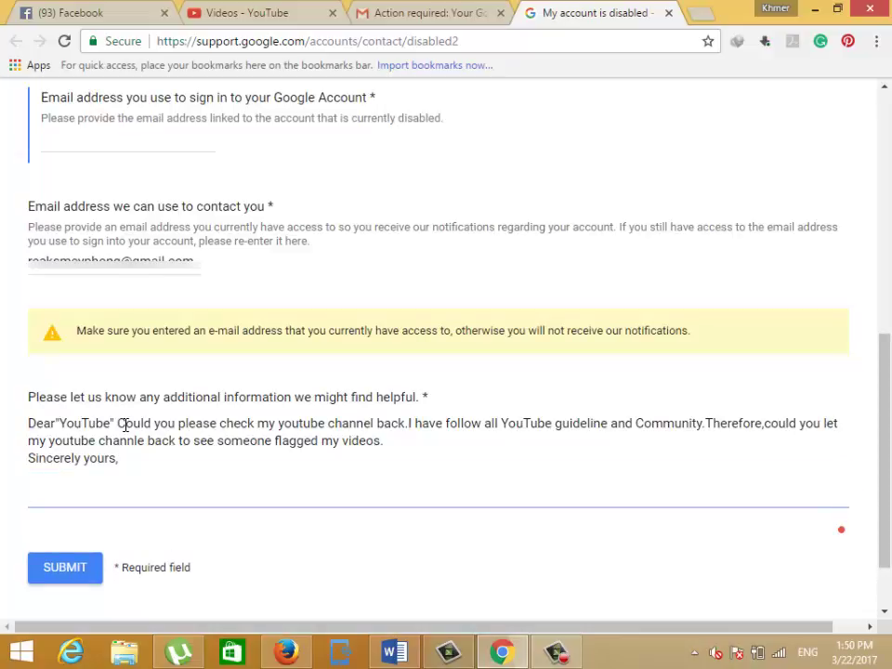
{"action": "type", "text": "Epstopik Channle"}
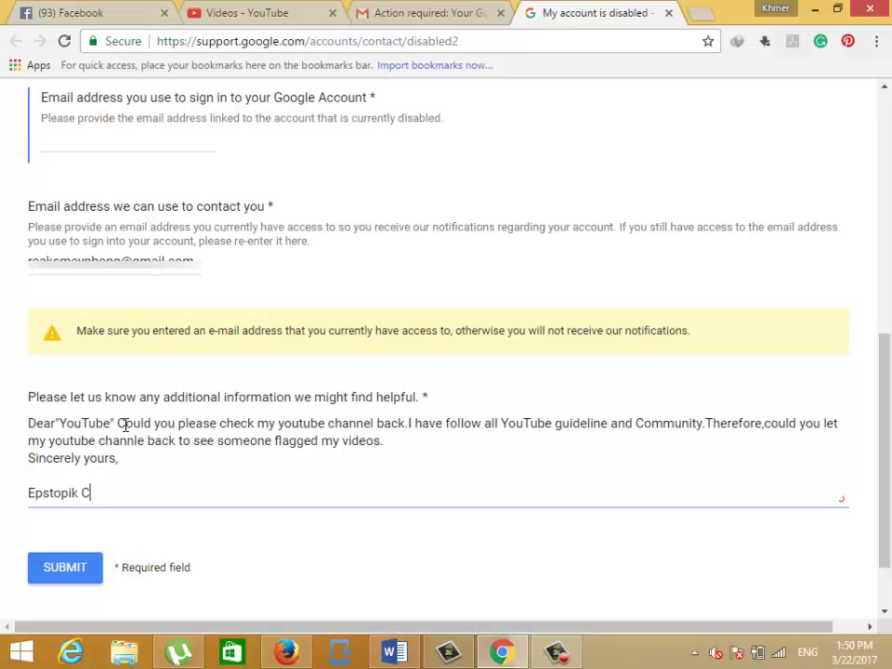
{"action": "key", "text": "BackSpace"}
{"action": "key", "text": "BackSpace"}
{"action": "type", "text": "el"}
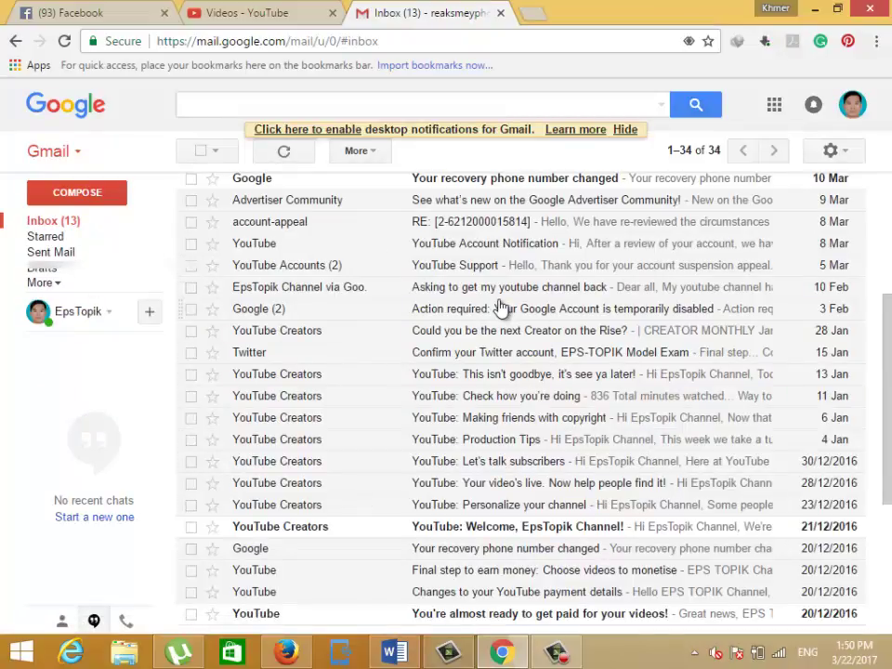
{"action": "scroll", "coordinate": [502, 309], "scroll_direction": "up", "scroll_amount": 2}
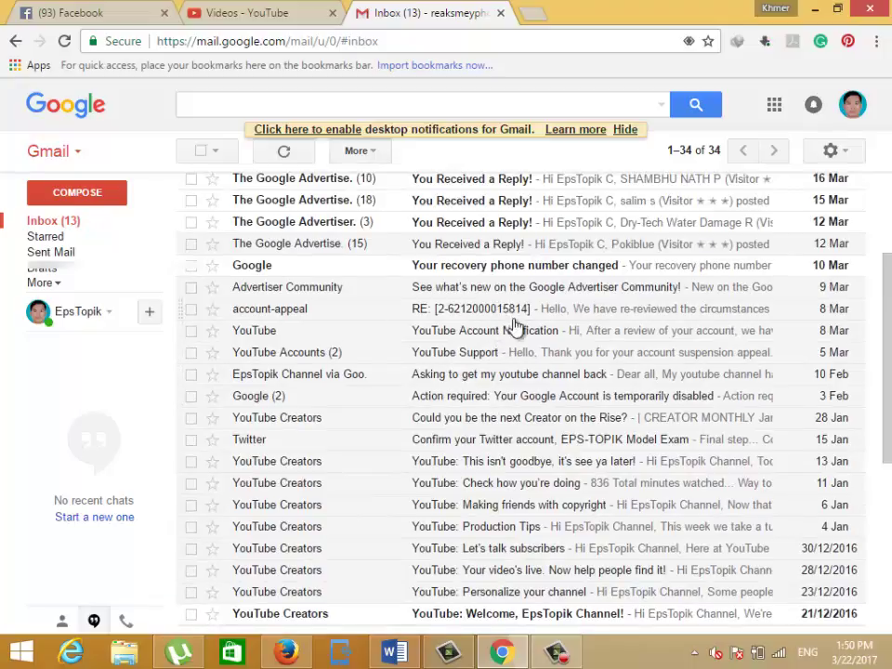
{"action": "left_click", "coordinate": [472, 355]}
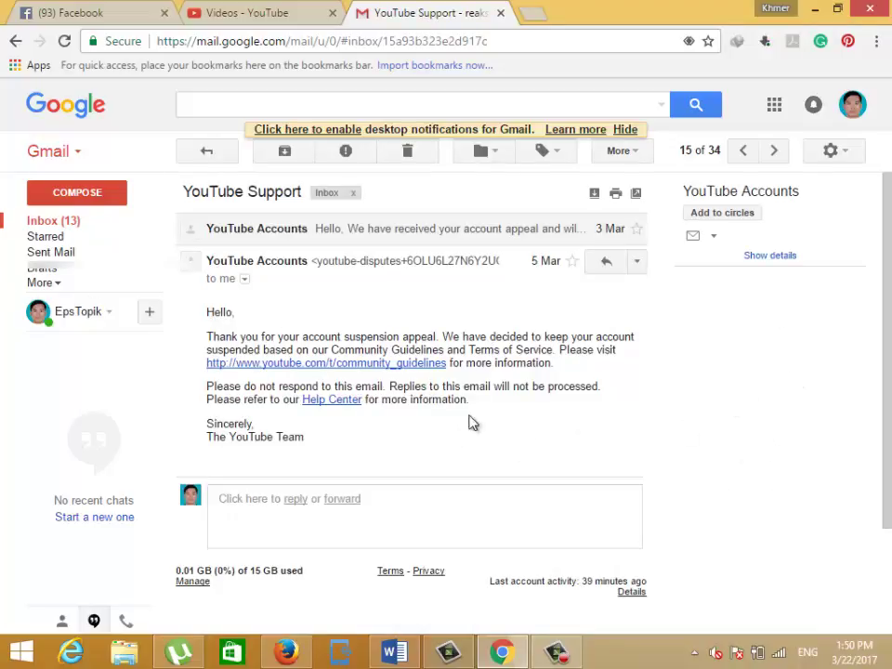
{"action": "left_click", "coordinate": [37, 221]}
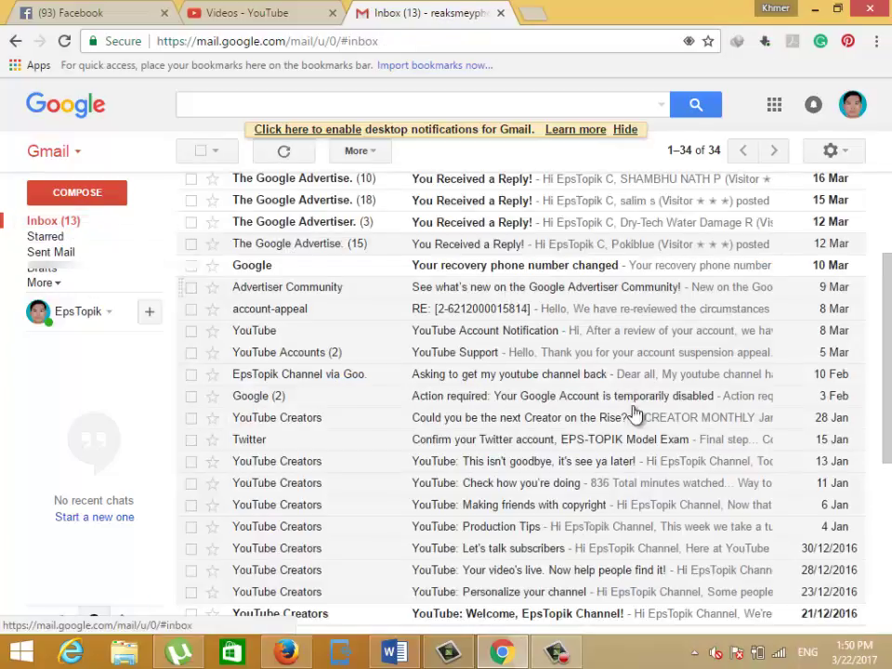
{"action": "scroll", "coordinate": [890, 297], "scroll_direction": "up", "scroll_amount": 3}
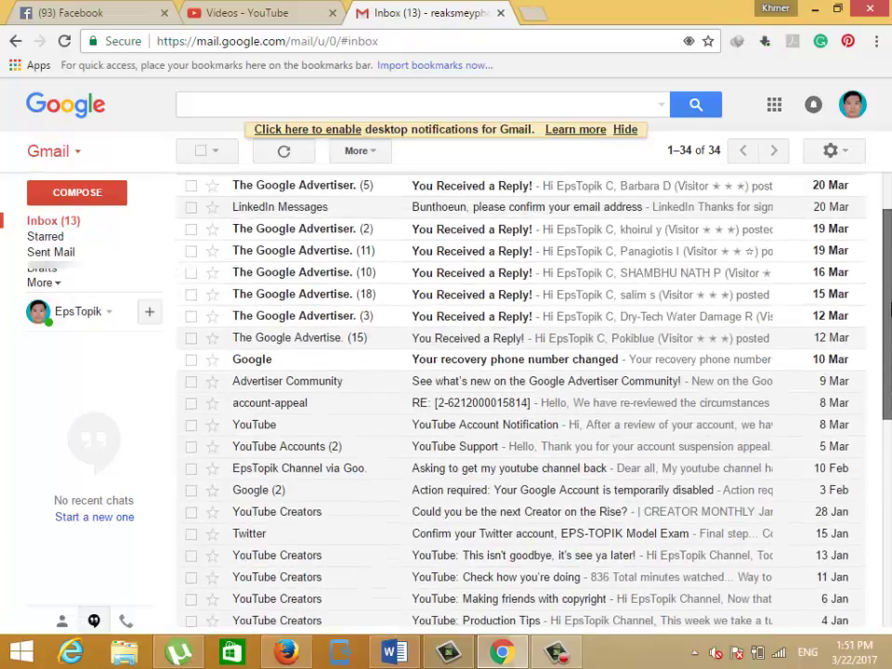
{"action": "mouse_move", "coordinate": [889, 297]}
{"action": "left_mouse_down"}
{"action": "mouse_move", "coordinate": [889, 286]}
{"action": "mouse_move", "coordinate": [890, 310]}
{"action": "left_mouse_up"}
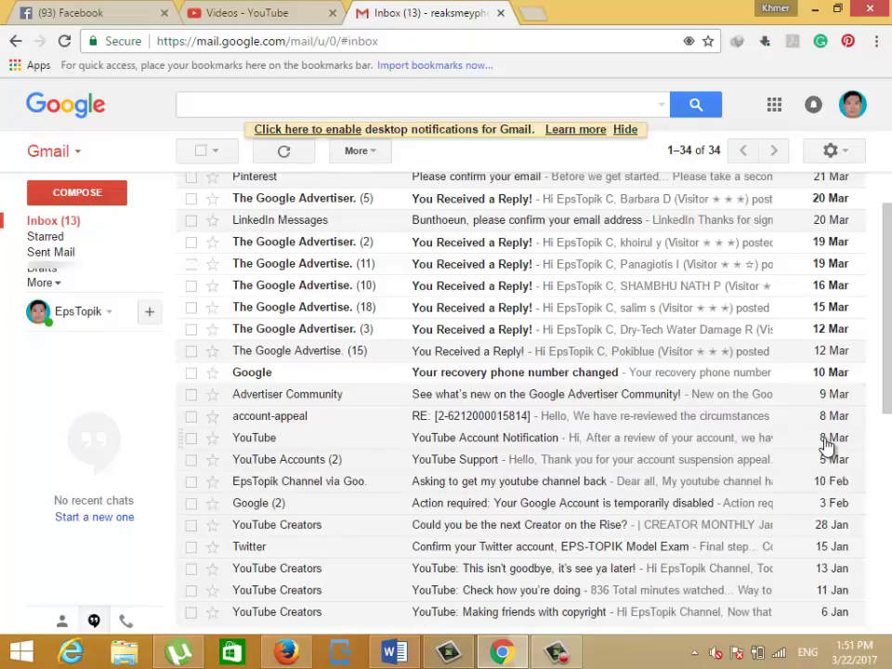
- Read the account-appeal reply confirming reinstatement, then open a new browser tab
{"action": "left_click", "coordinate": [712, 430]}
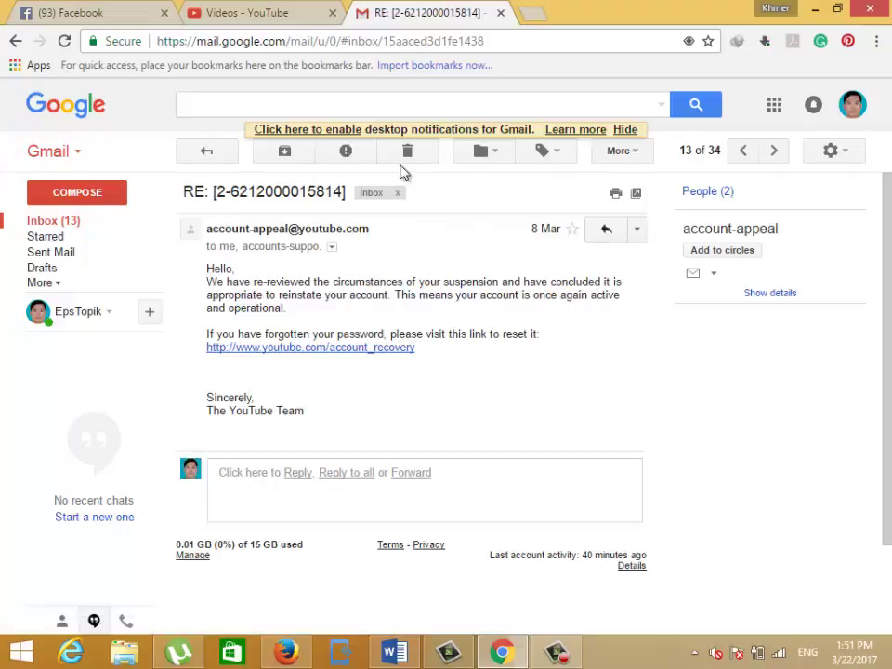
{"action": "left_click", "coordinate": [516, 15]}
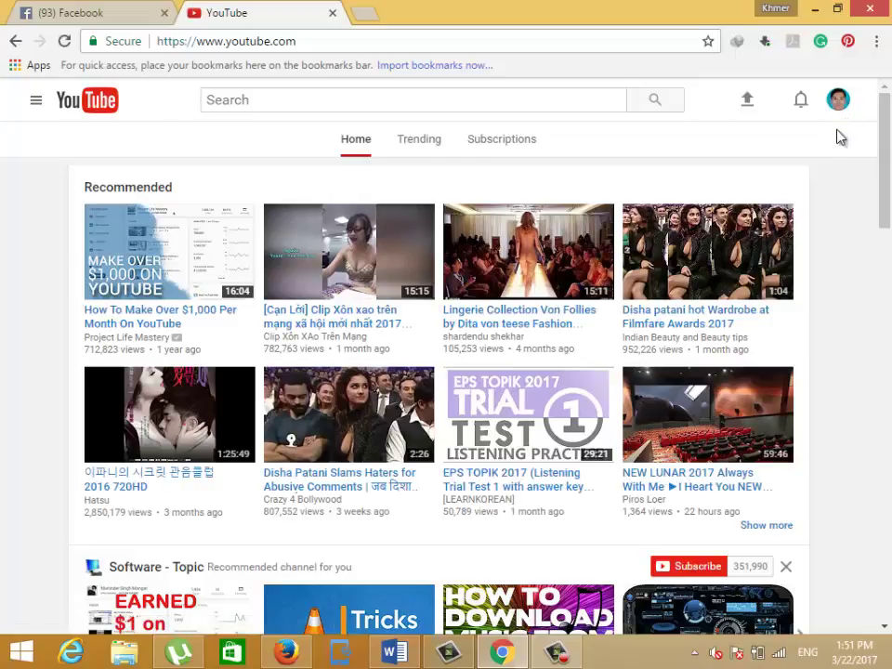
- Go to Creator Studio from the YouTube account menu and look over the dashboard
{"action": "left_click", "coordinate": [846, 99]}
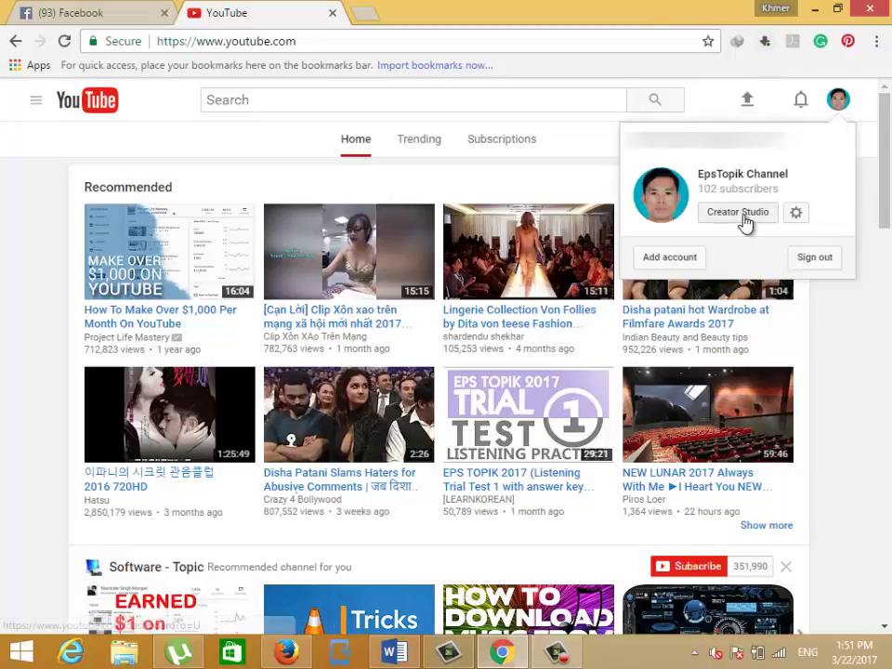
{"action": "left_click", "coordinate": [743, 215]}
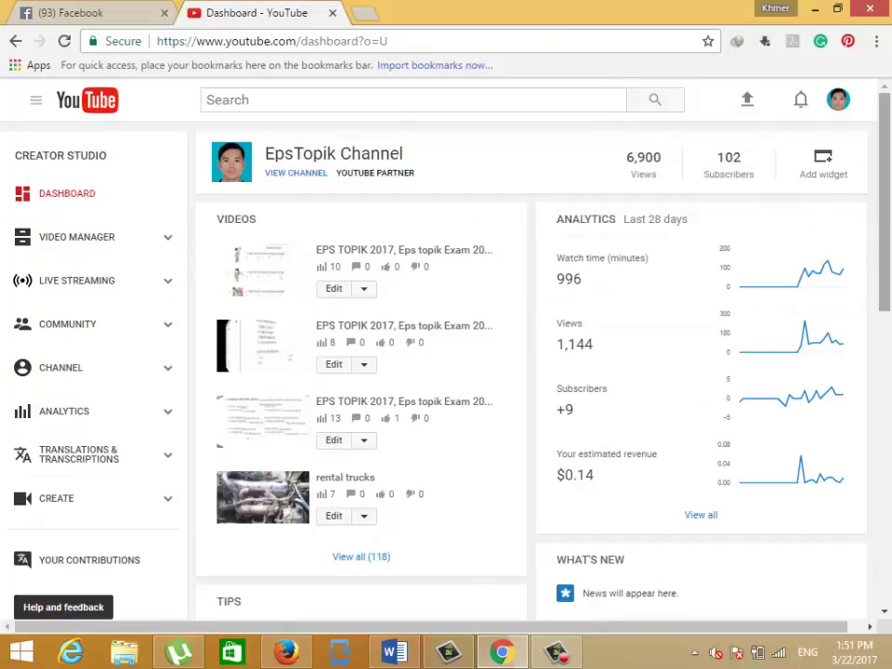
{"action": "scroll", "coordinate": [889, 406], "scroll_direction": "down", "scroll_amount": 5}
{"action": "scroll", "coordinate": [890, 405], "scroll_direction": "down", "scroll_amount": 1}
{"action": "scroll", "coordinate": [56, 186], "scroll_direction": "up", "scroll_amount": 6}
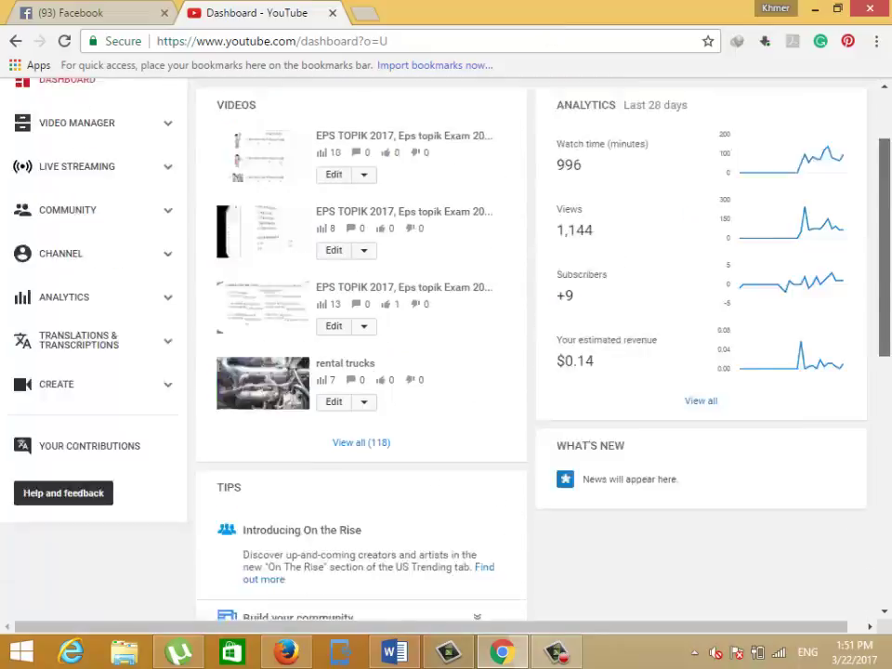
- Open Video Manager showing the 118 videos, close the Facebook tab, and minimize Chrome
{"action": "left_click", "coordinate": [103, 239]}
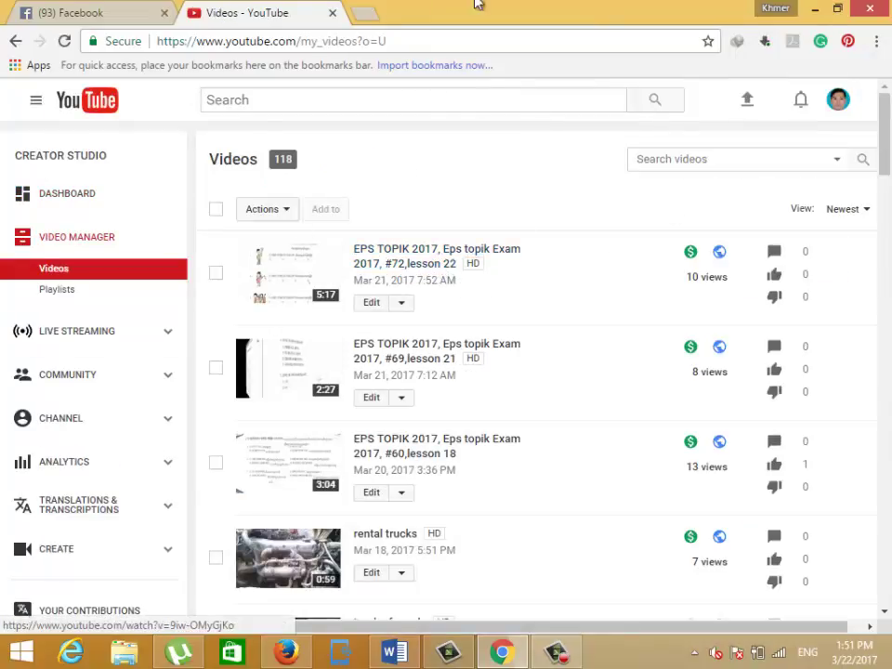
{"action": "mouse_move", "coordinate": [884, 135]}
{"action": "left_mouse_down"}
{"action": "mouse_move", "coordinate": [884, 549]}
{"action": "mouse_move", "coordinate": [884, 130]}
{"action": "left_mouse_up"}
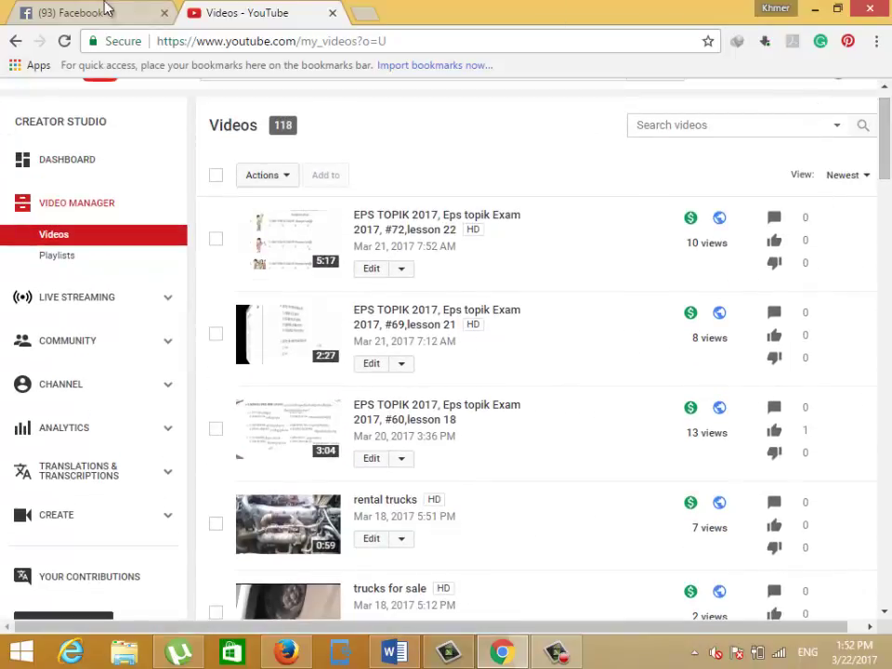
{"action": "left_click", "coordinate": [165, 13]}
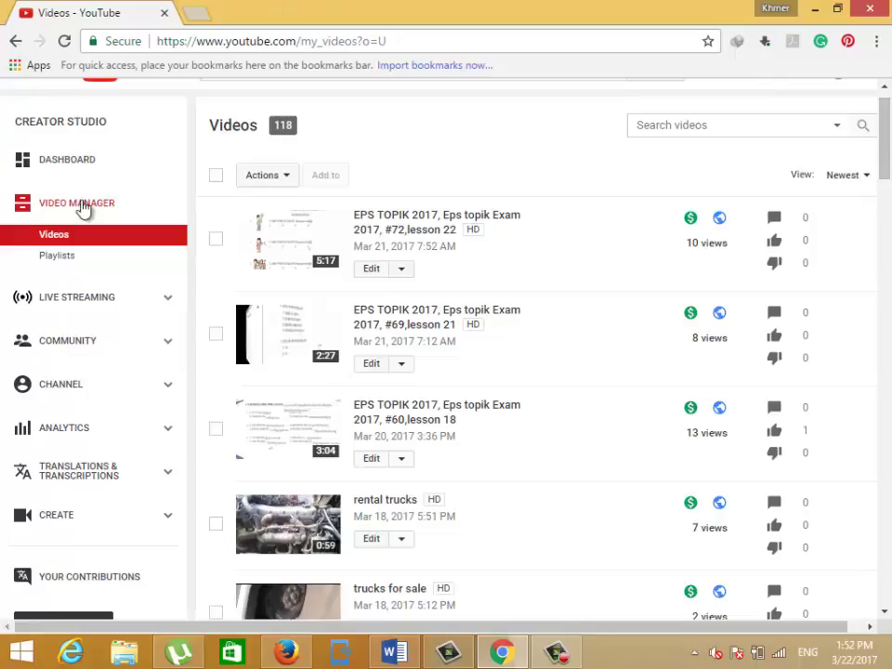
{"action": "left_click", "coordinate": [811, 8]}
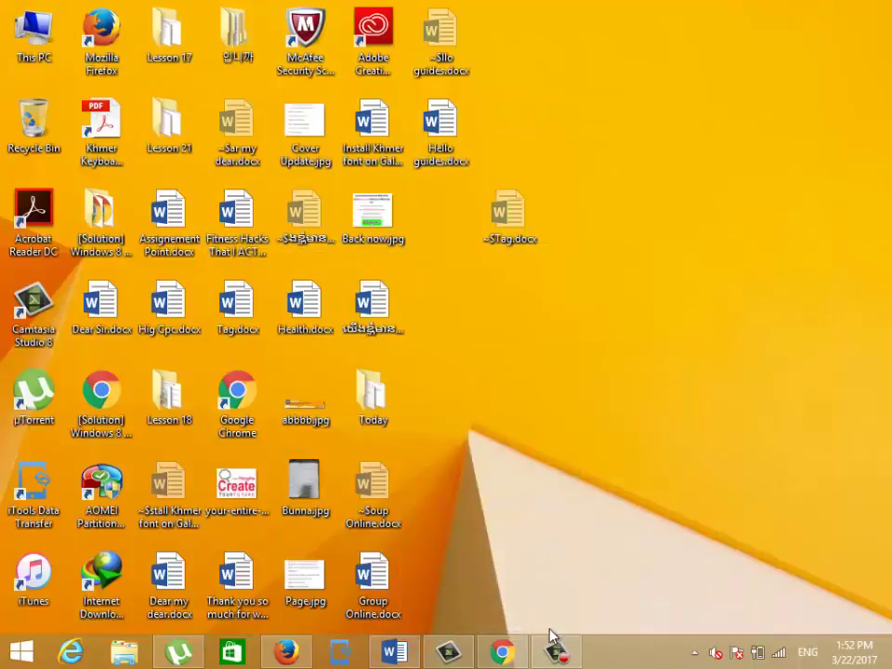